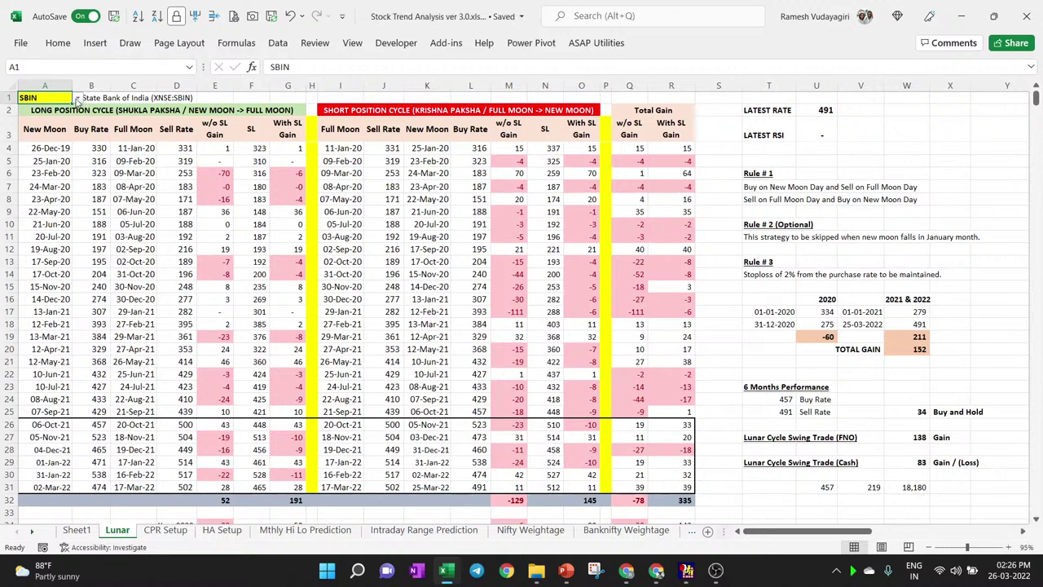
Switch the backtest to BAJFINANCE and review its W31 (7,773), buy-and-hold and cash gain formulas
click(79, 98)
click(49, 123)
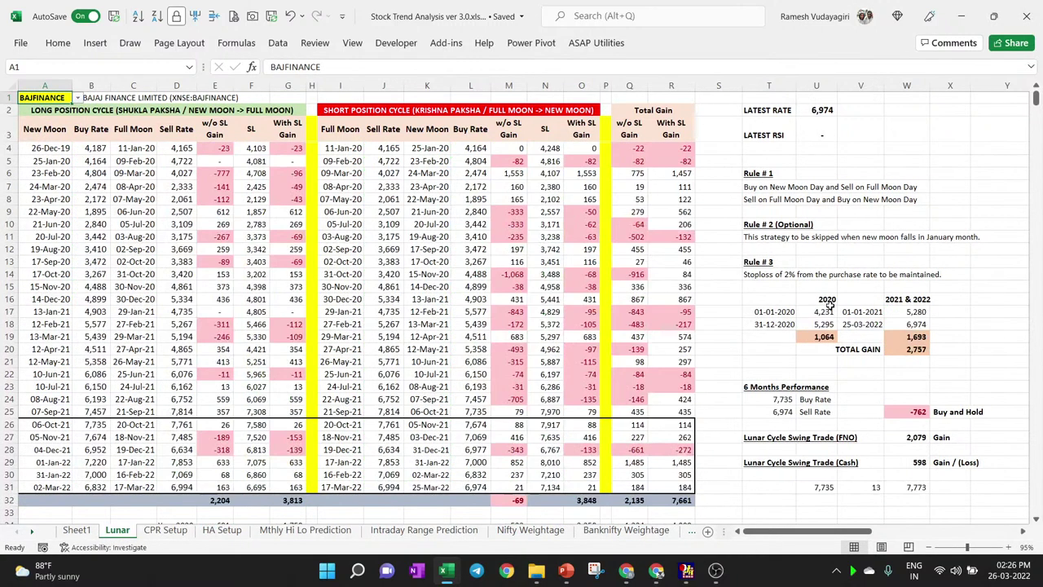
click(909, 488)
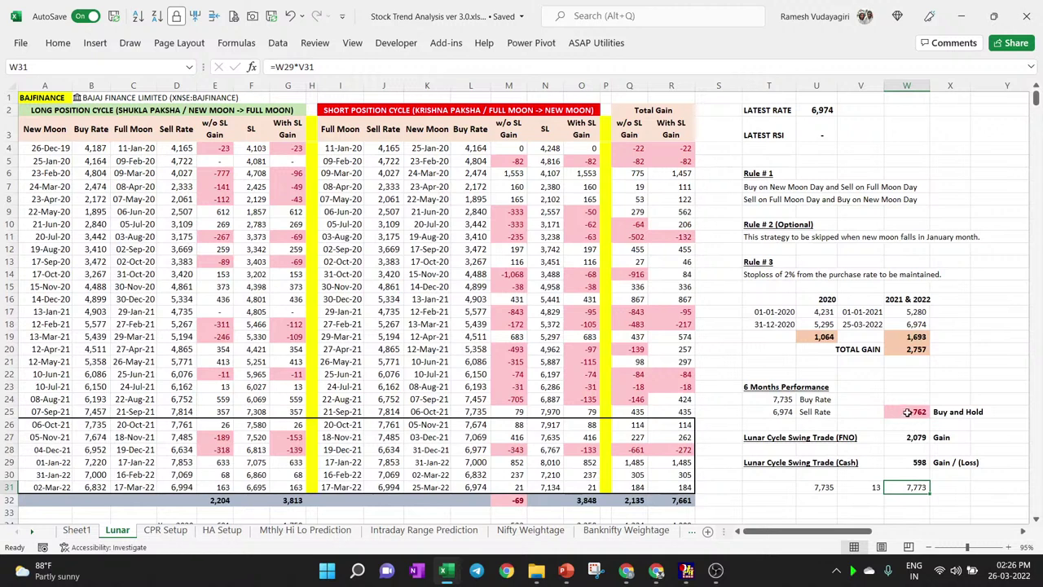
click(906, 411)
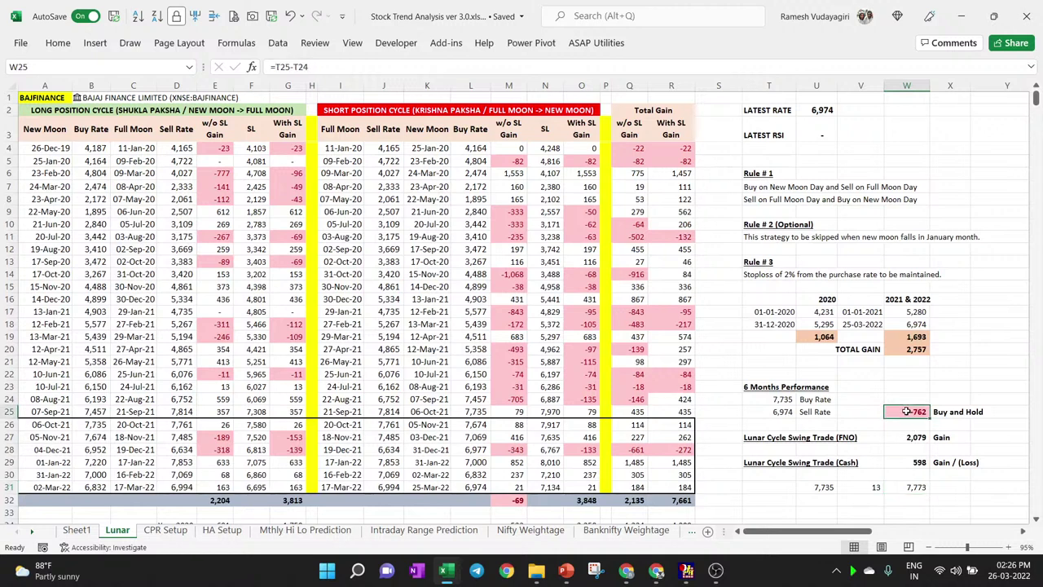
click(905, 462)
click(909, 487)
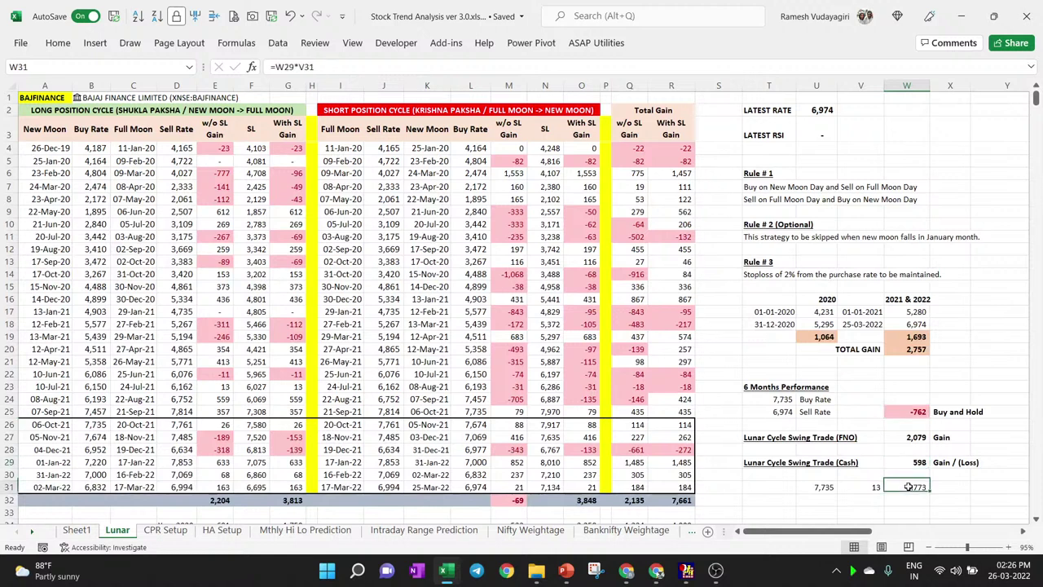
Switch to HDFC and check its buy-and-hold (-448) and total gain (-141) formulas
click(65, 98)
click(77, 98)
click(37, 122)
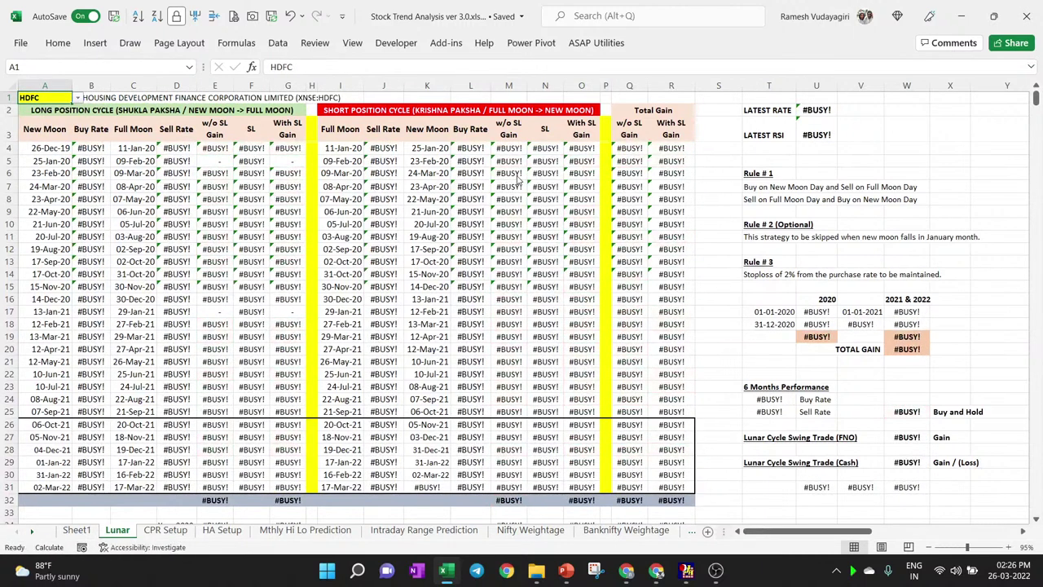
click(895, 409)
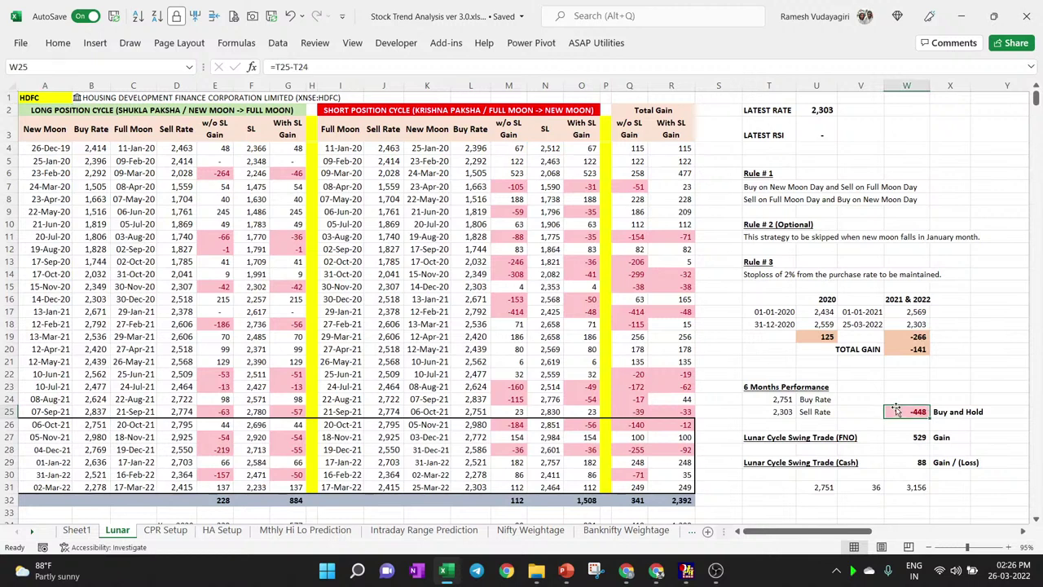
click(906, 349)
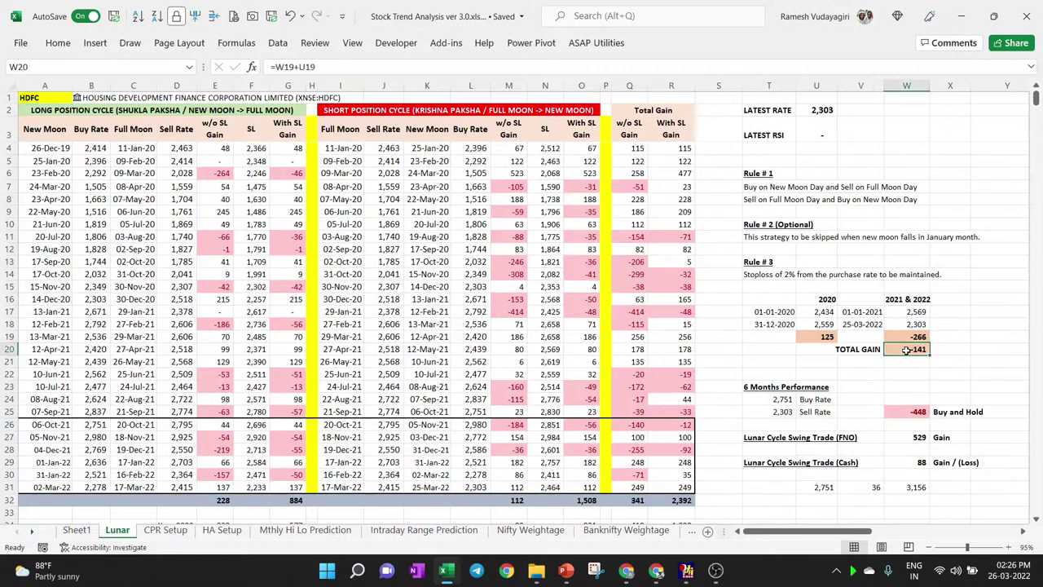
click(46, 97)
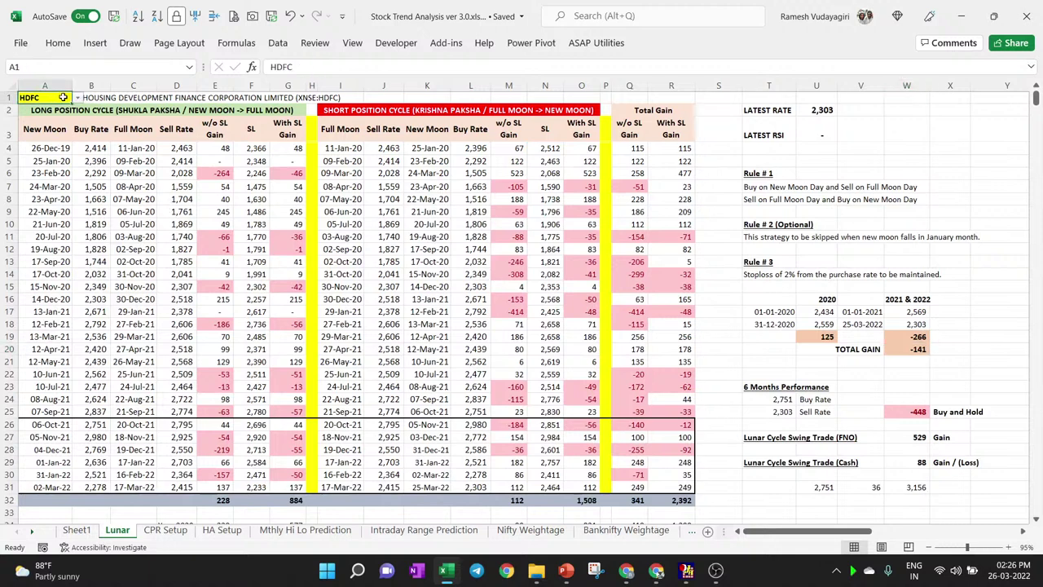
click(78, 98)
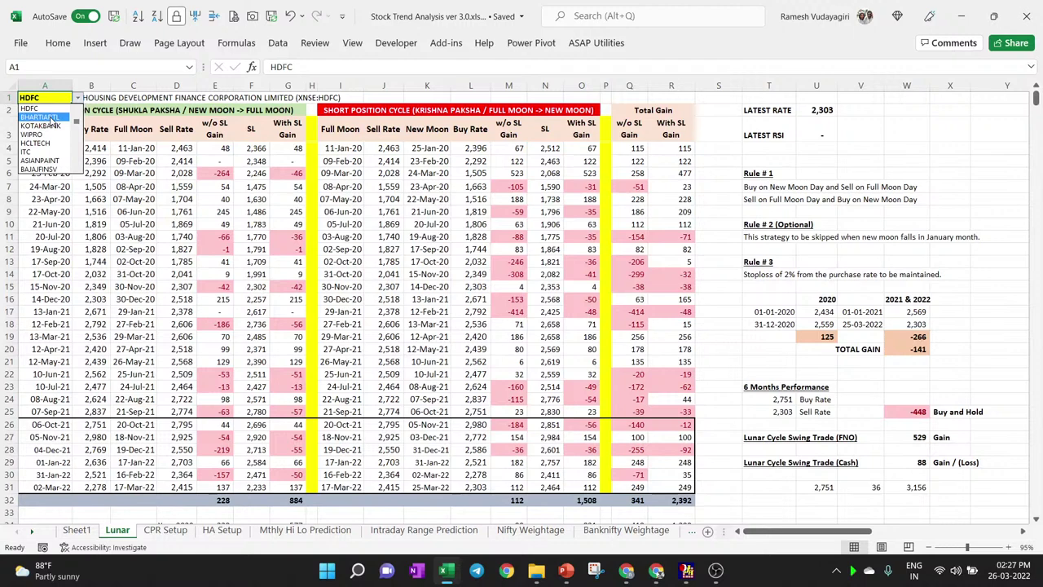
Switch to BHARTIARTL, check its cash gain and W31 (12,600) formulas, then view the Sheet1 stock list
click(51, 120)
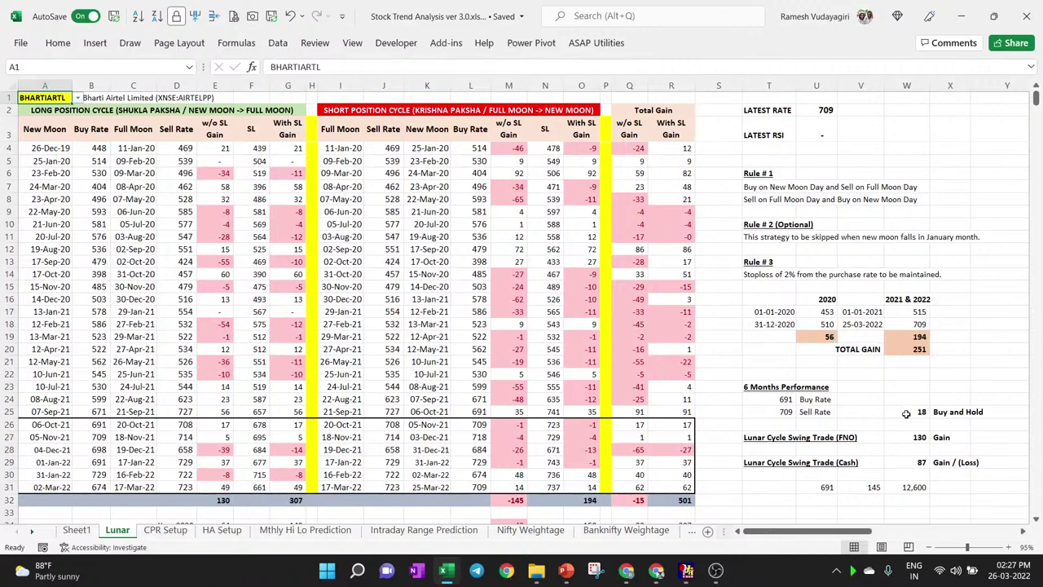
click(904, 463)
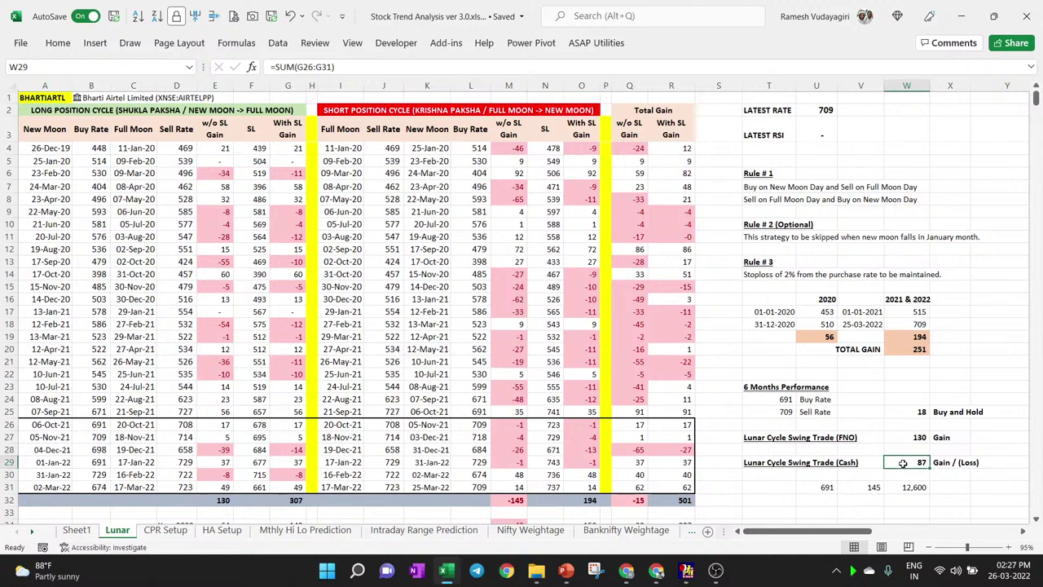
click(914, 487)
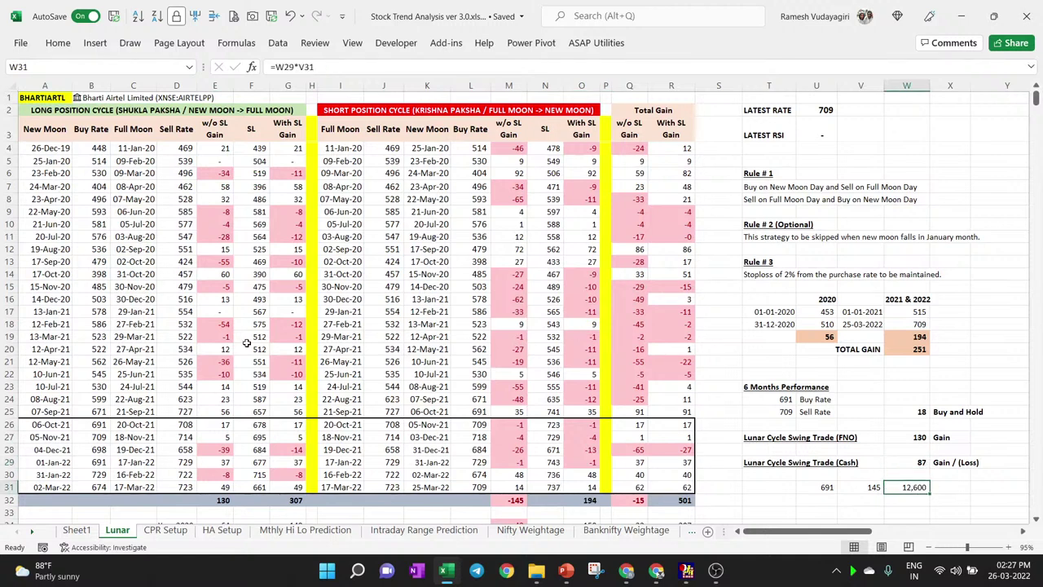
click(48, 99)
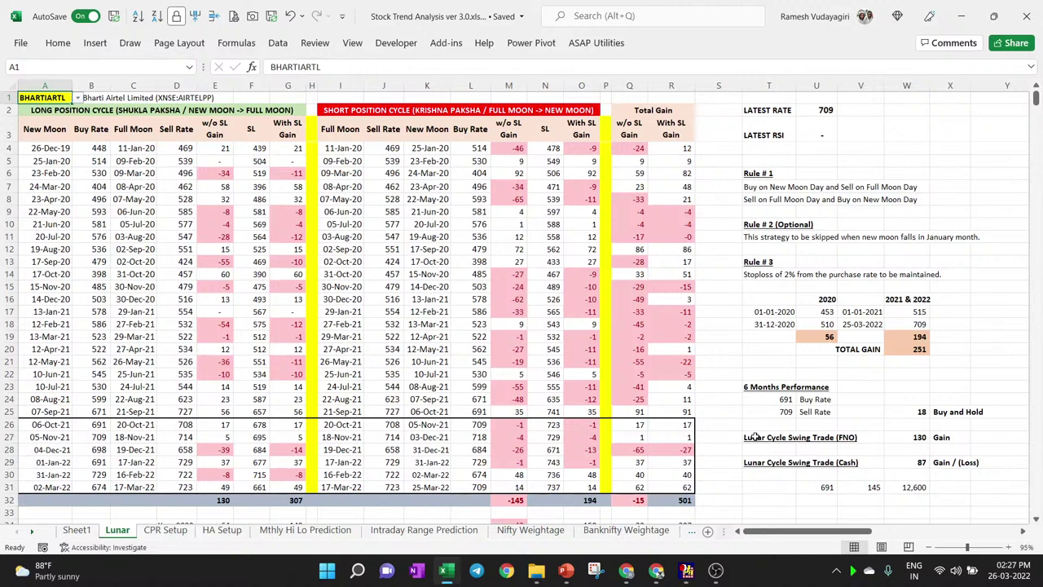
click(77, 530)
scroll(285, 338, up, 1)
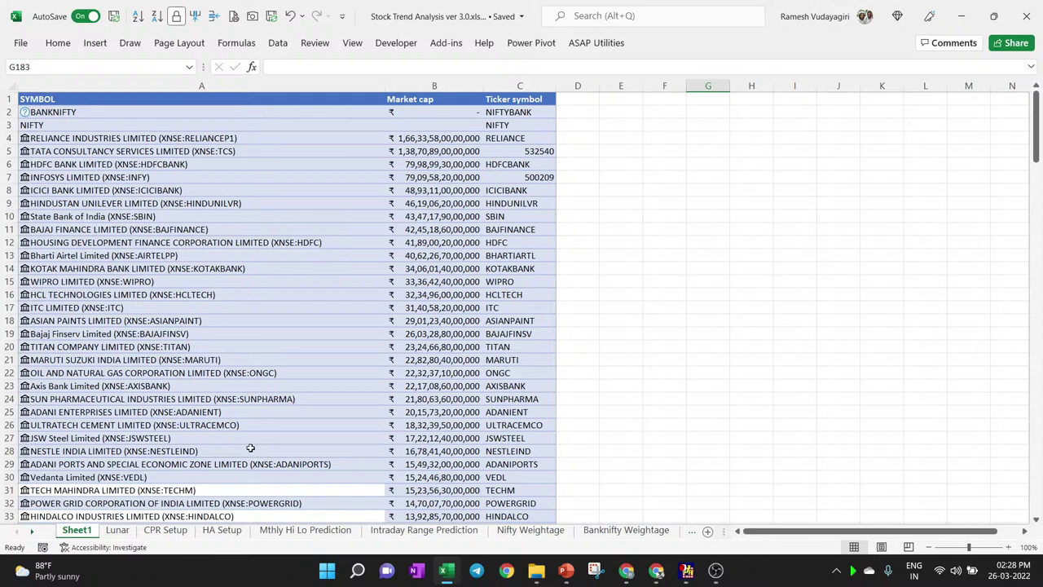
click(118, 531)
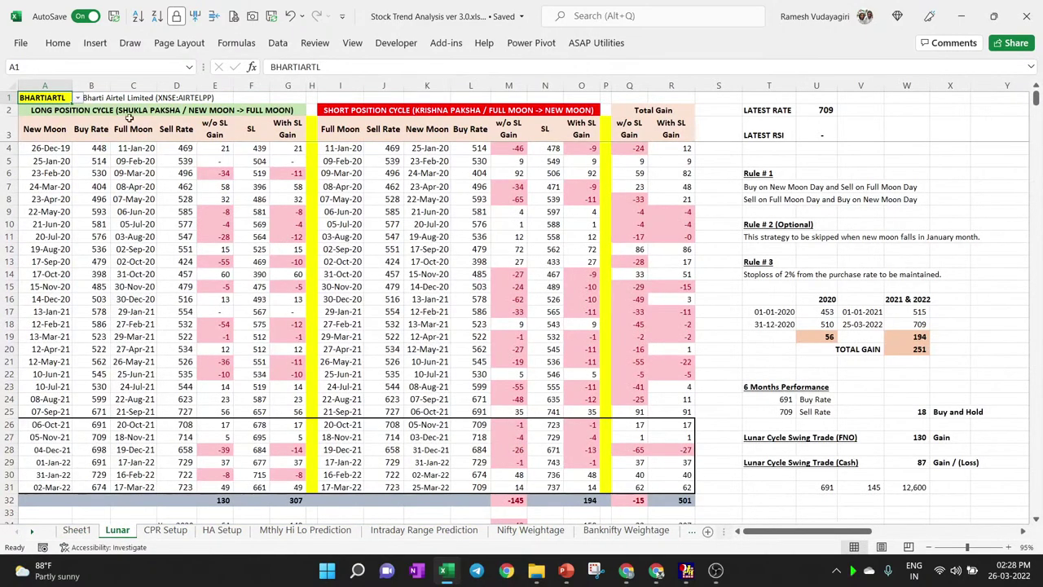
click(77, 98)
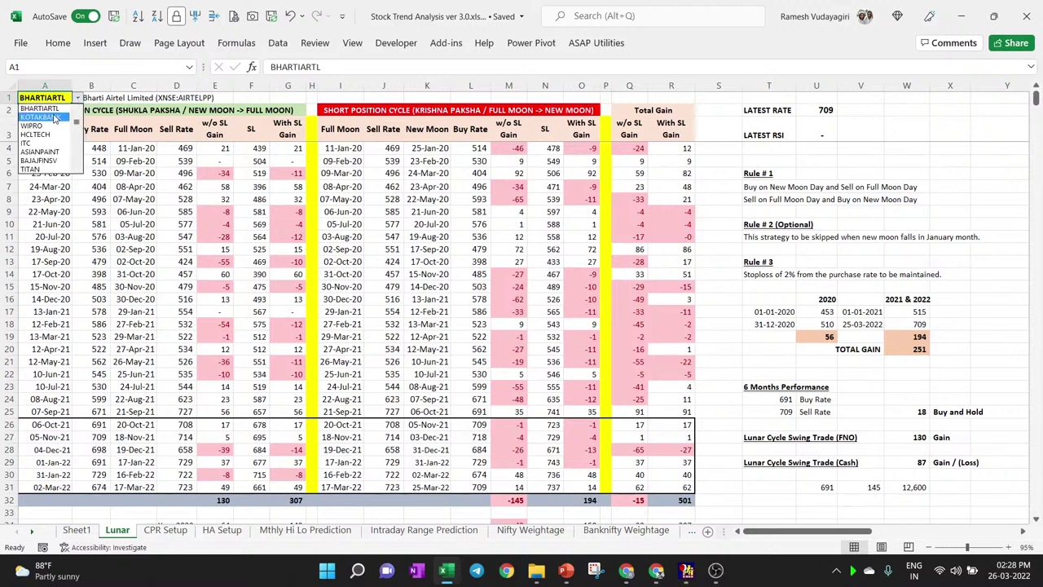
Switch to KOTAKBANK and check its cash gain, W31 (4,050) and total gain formulas
click(54, 118)
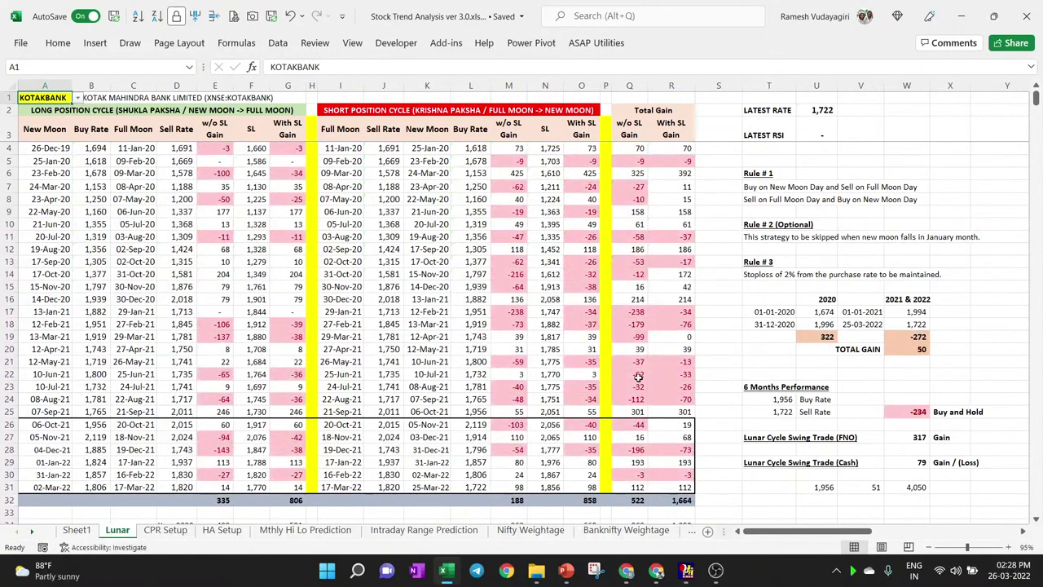
click(913, 463)
click(905, 488)
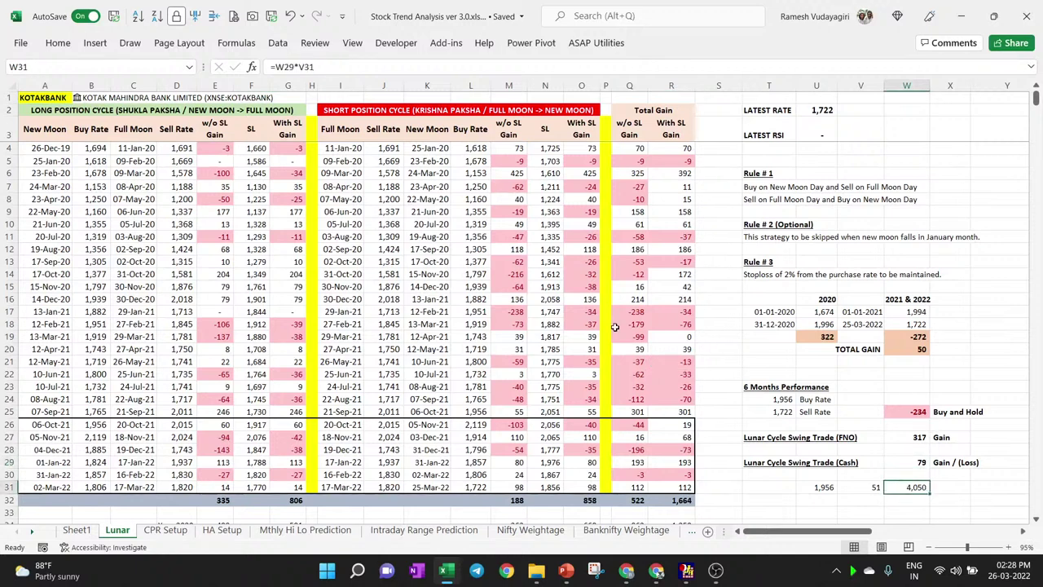
click(918, 351)
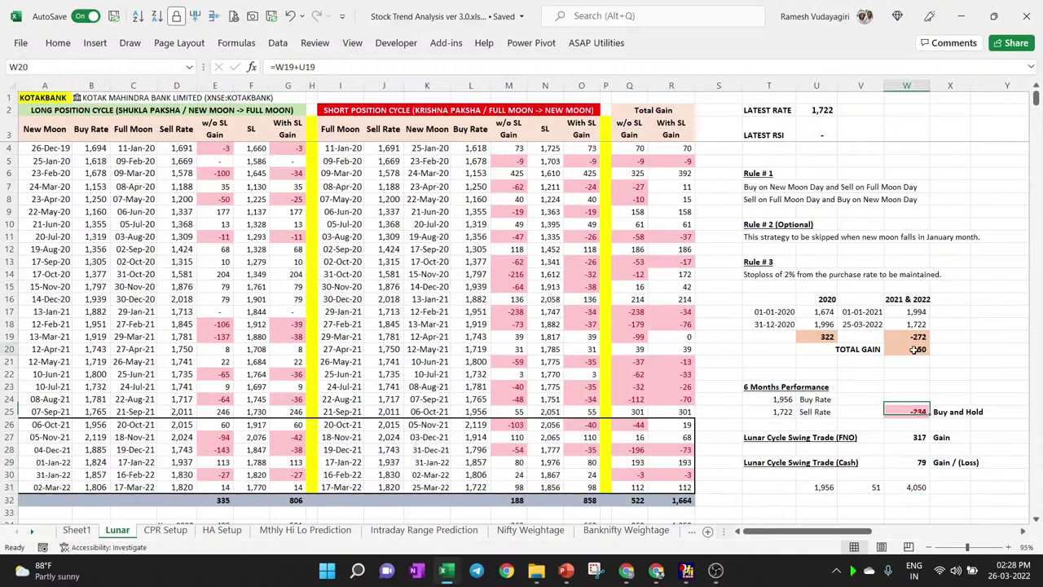
Switch the backtest to WIPRO, giving total gain 354 against buy-and-hold -32
click(75, 97)
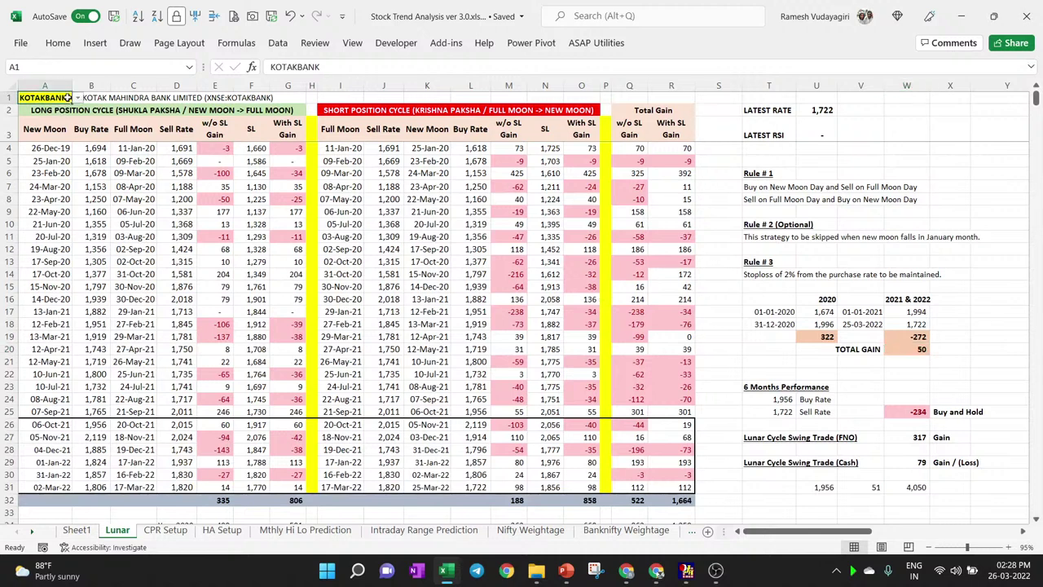
click(78, 98)
click(45, 163)
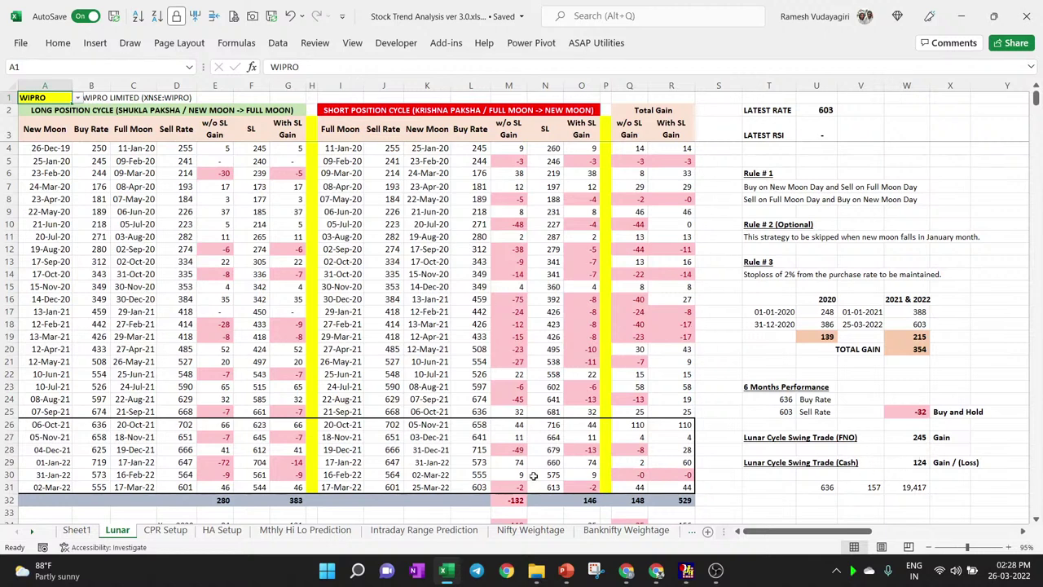
Inspect the W31 total (19,417) and the V31 MROUND quantity formula without editing it
click(911, 488)
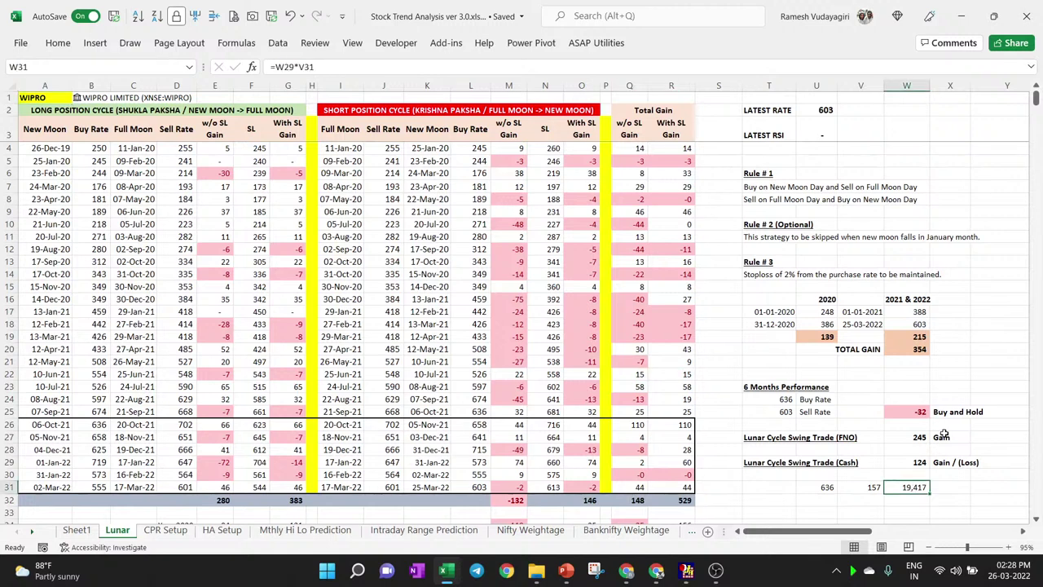
double_click(869, 489)
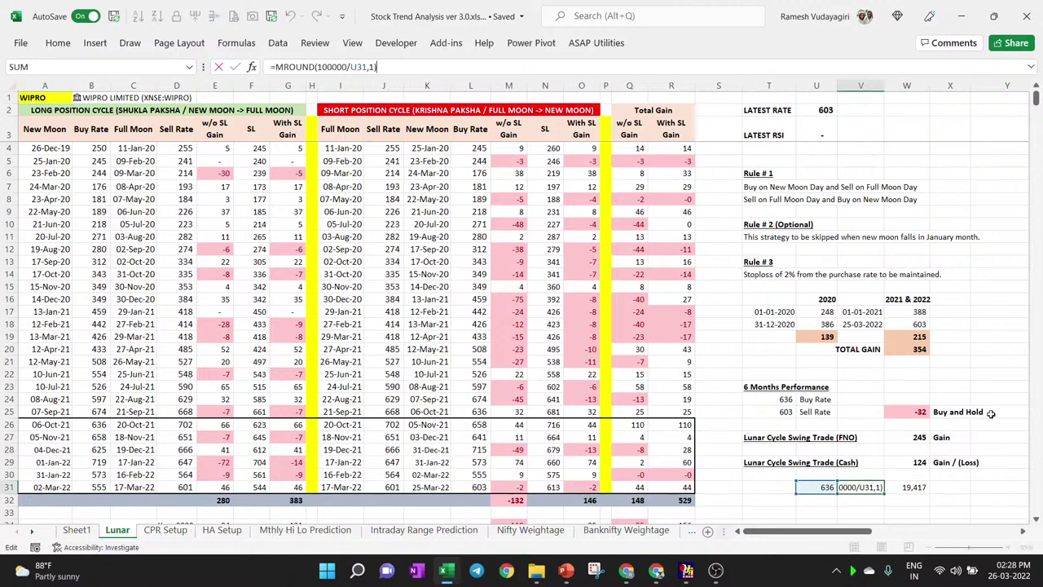
key(Escape)
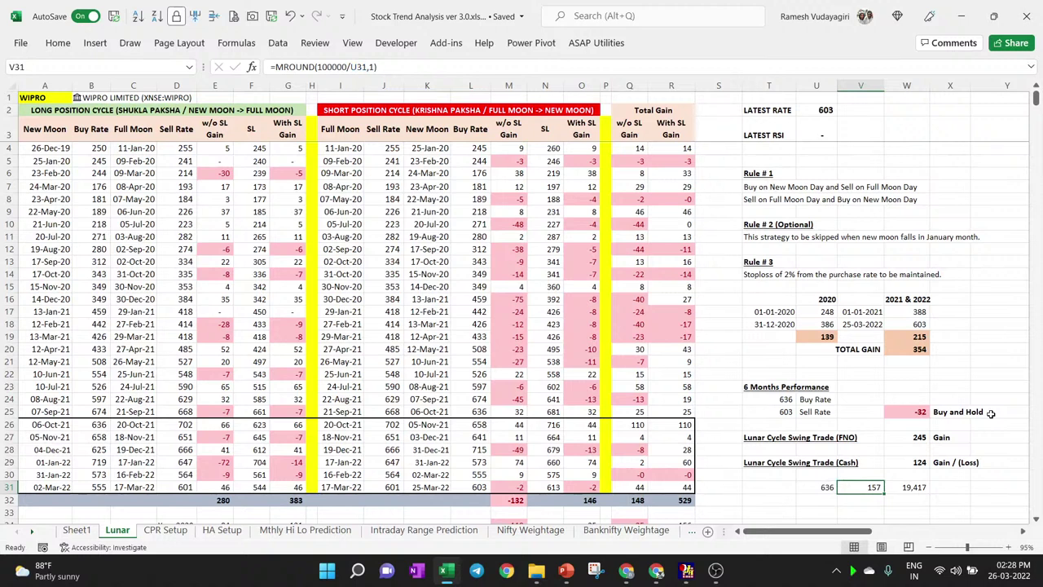
click(910, 486)
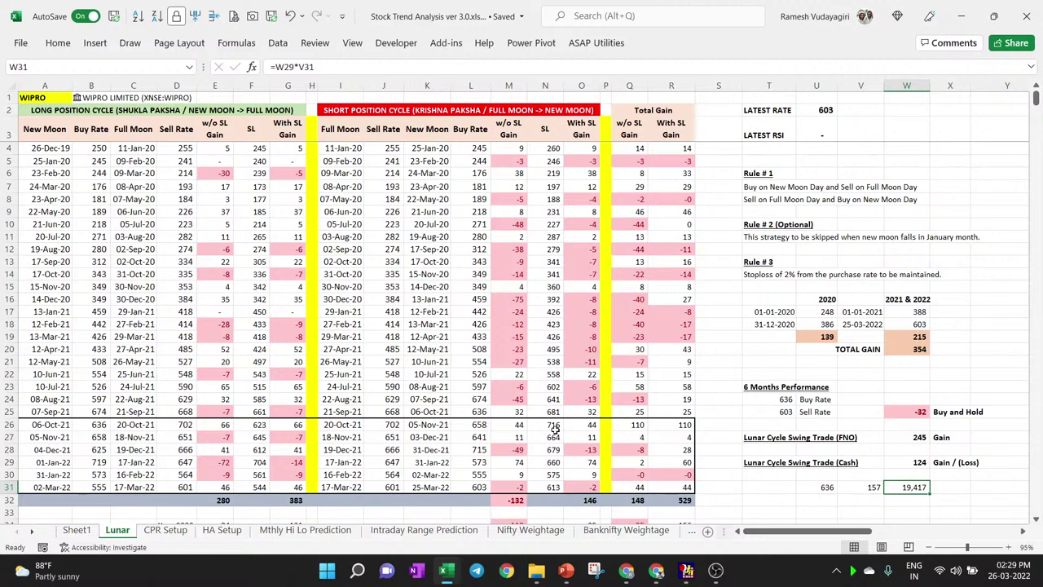
Switch the backtest to HCLTECH and check its cash swing-trade gain sum in W29
click(52, 98)
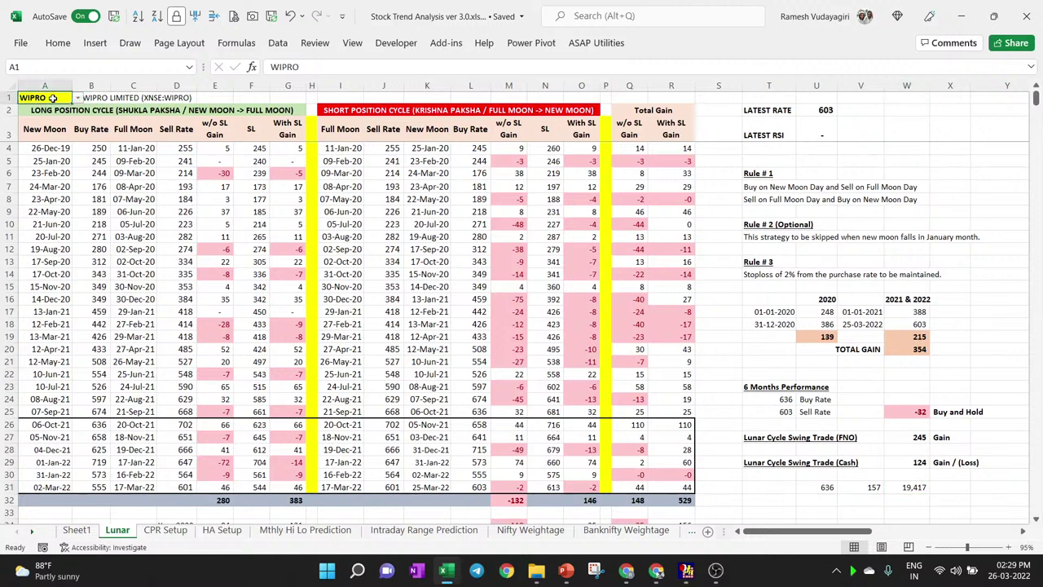
key(alt+Down)
click(54, 105)
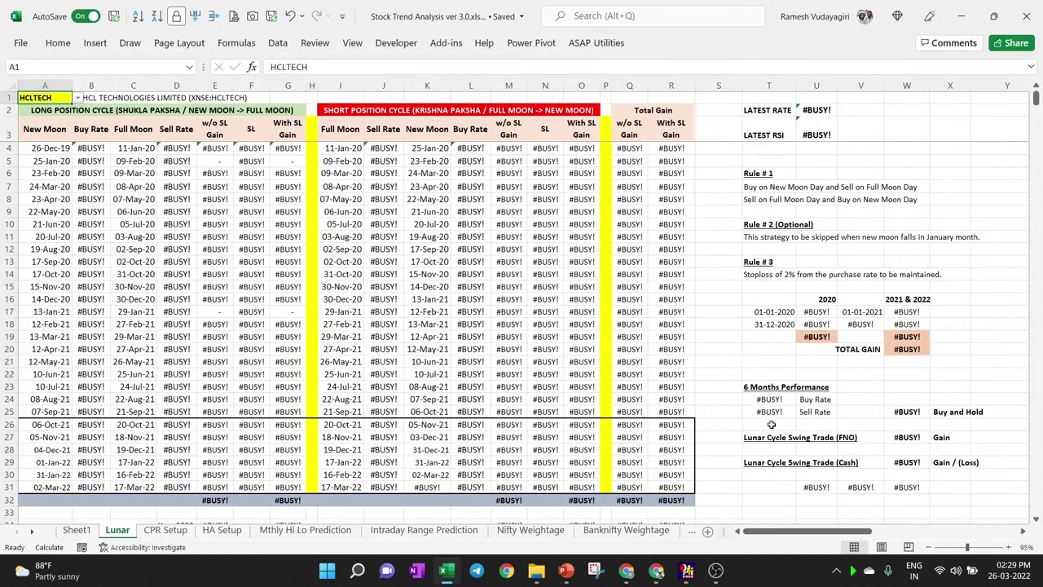
click(916, 462)
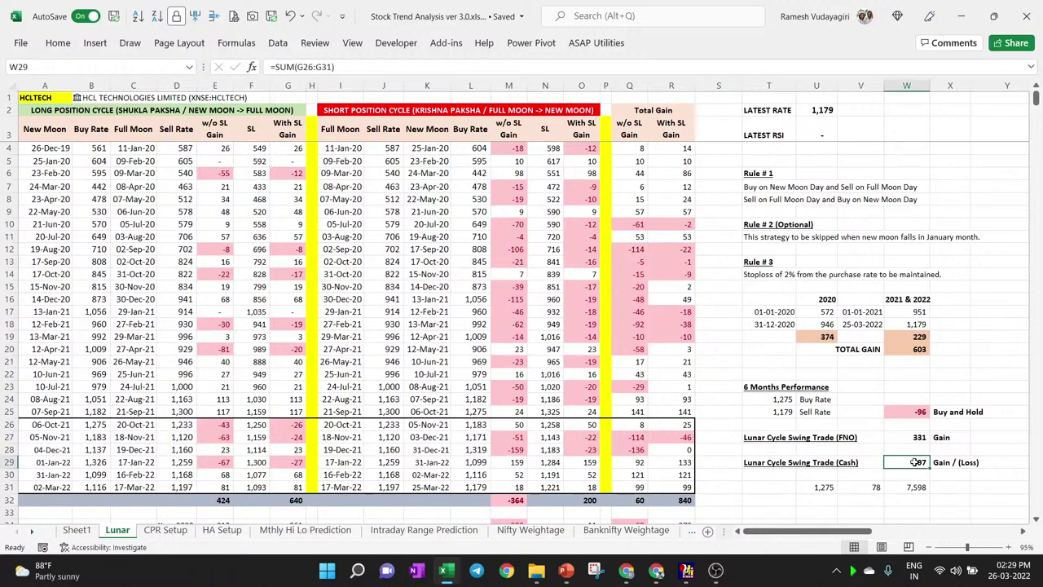
Switch to ITC and inspect its total cash profit formula in W31
click(53, 97)
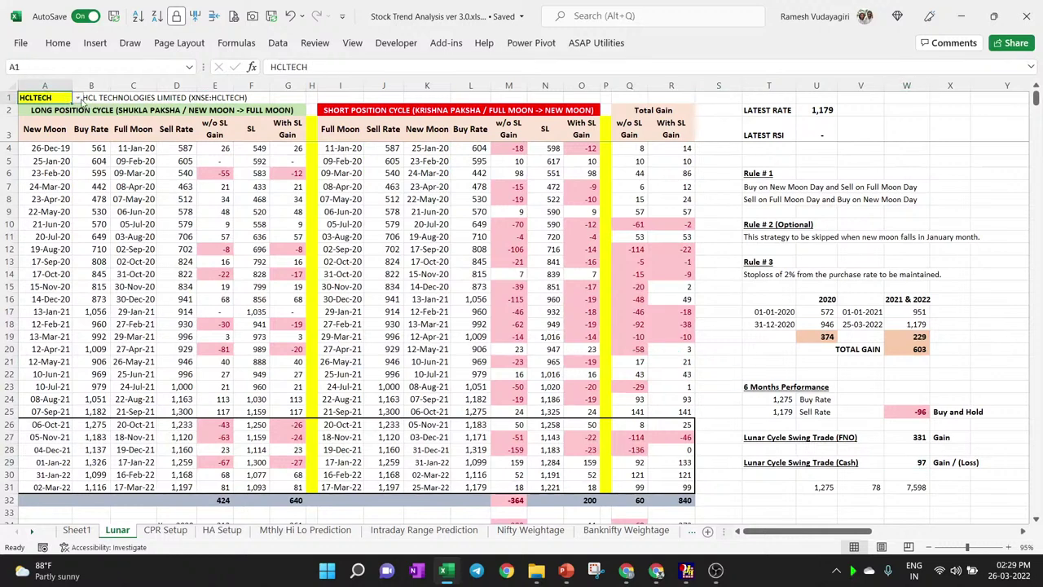
click(76, 97)
click(44, 124)
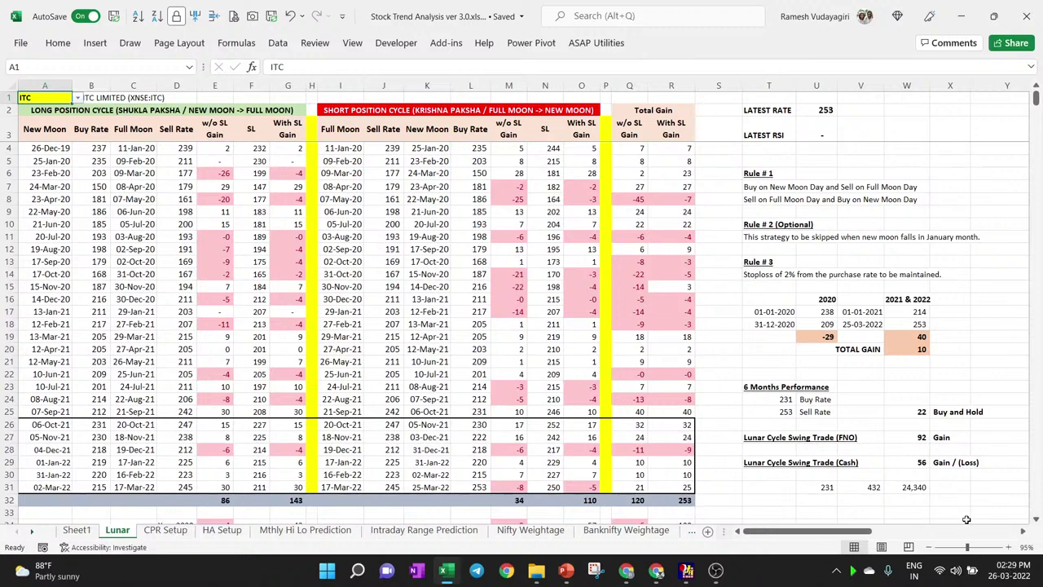
click(914, 488)
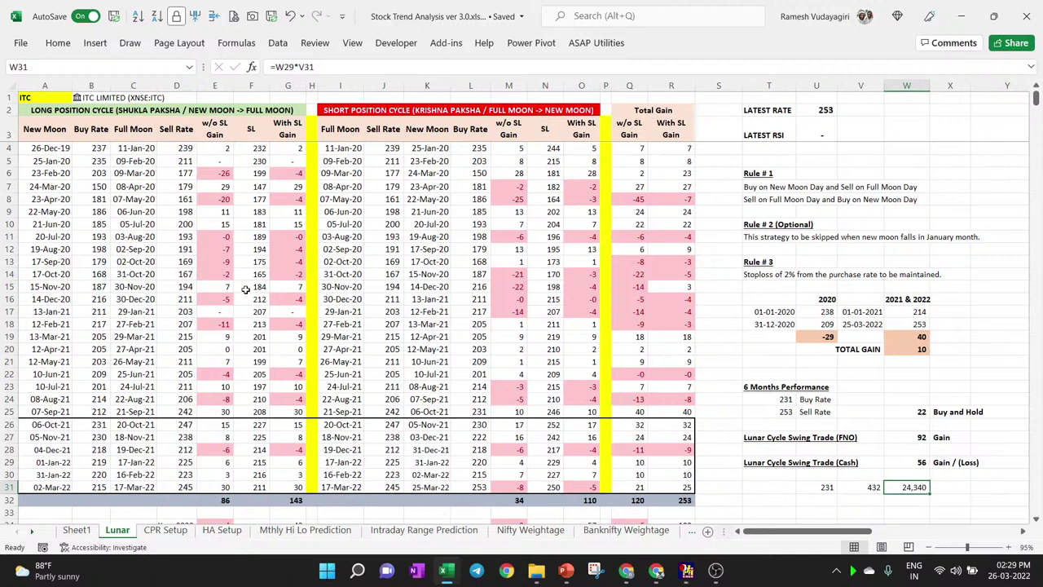
Switch to ASIANPAINT, check its W25, W29 and W31 results, then switch to BAJAJFINSV
click(41, 96)
click(78, 98)
click(46, 124)
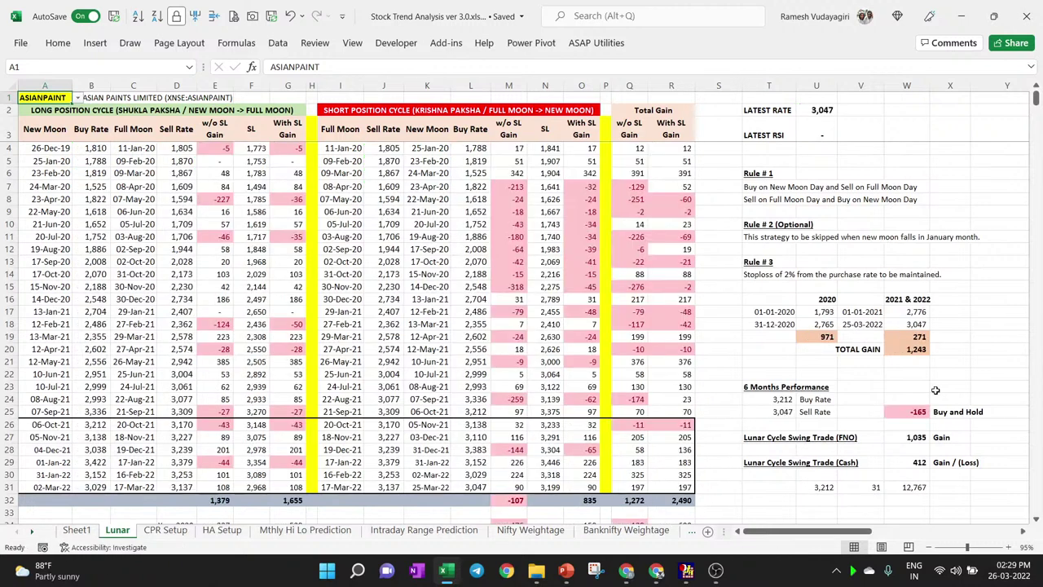
click(911, 411)
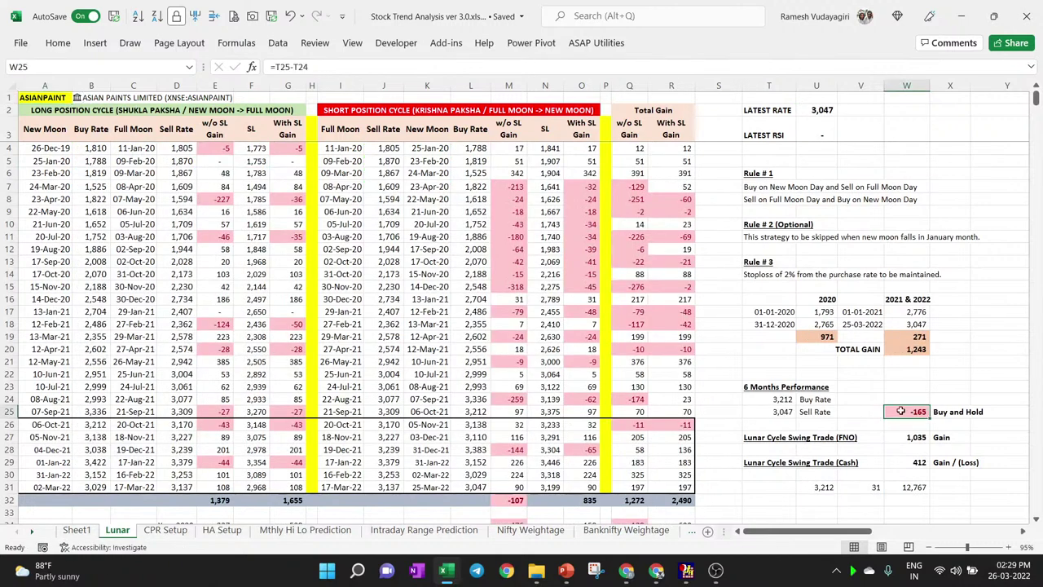
click(901, 462)
click(911, 487)
click(46, 97)
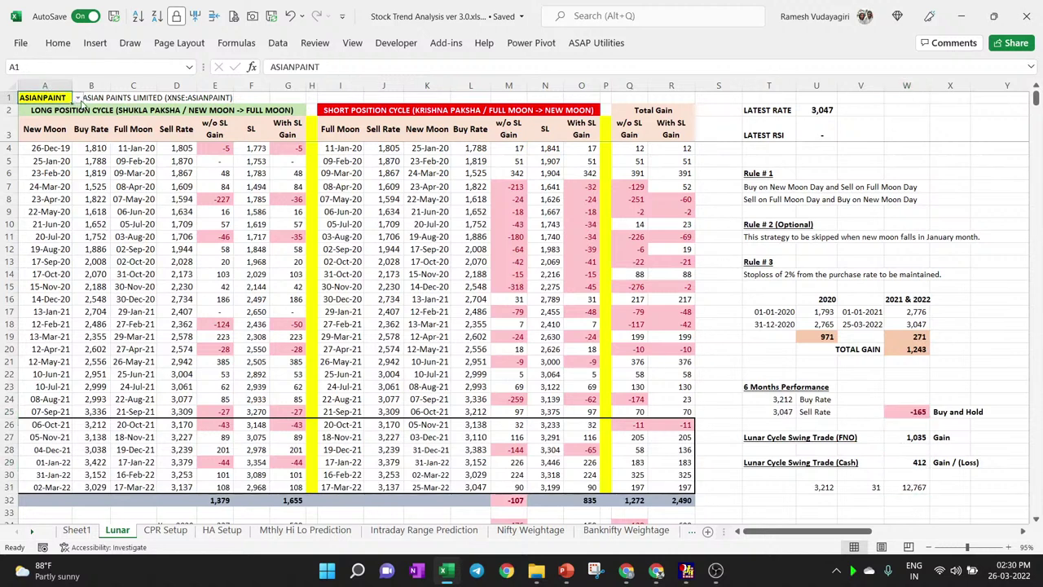
click(41, 122)
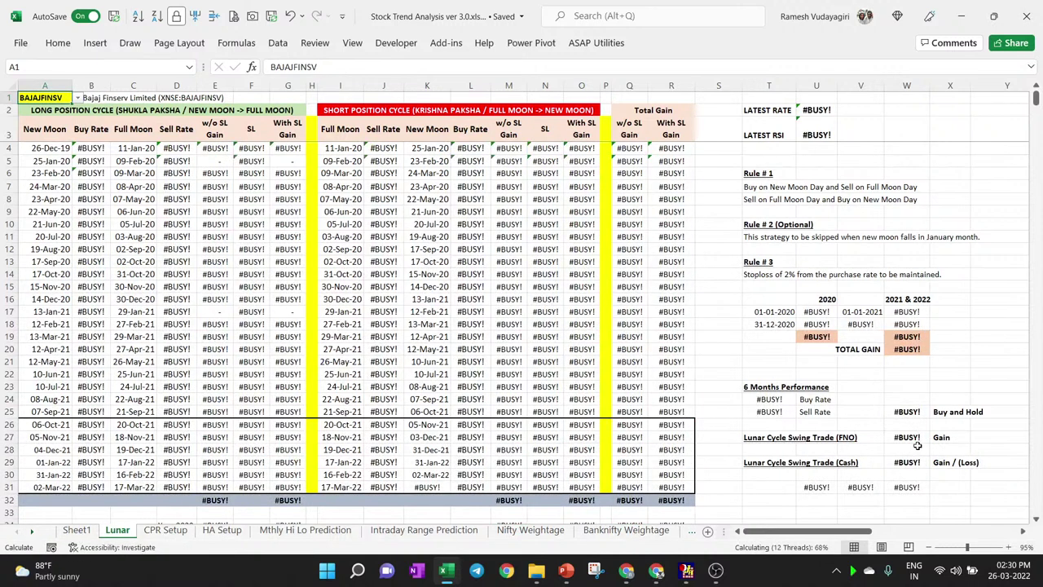
click(913, 413)
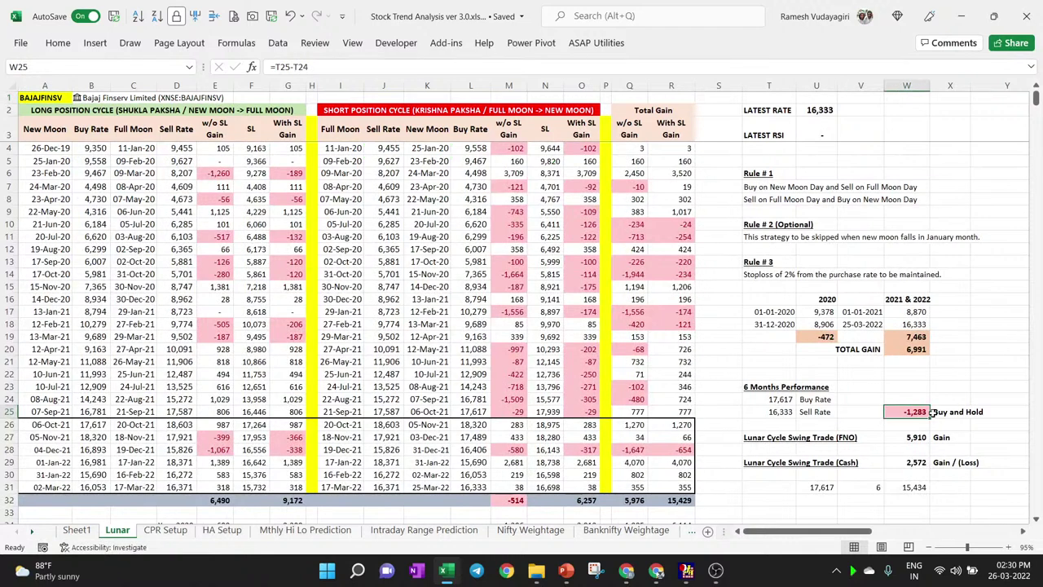
click(912, 462)
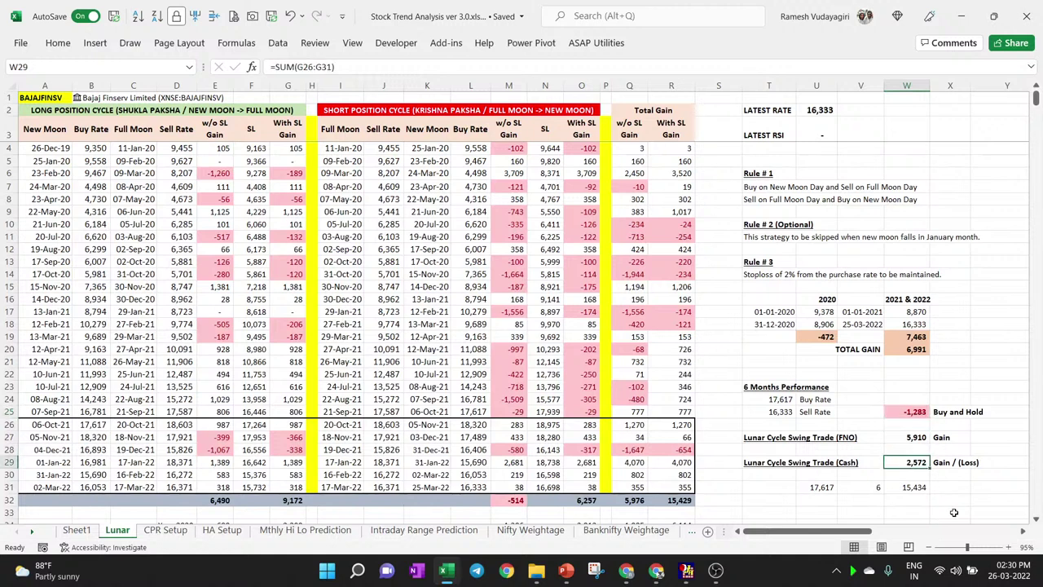
click(910, 487)
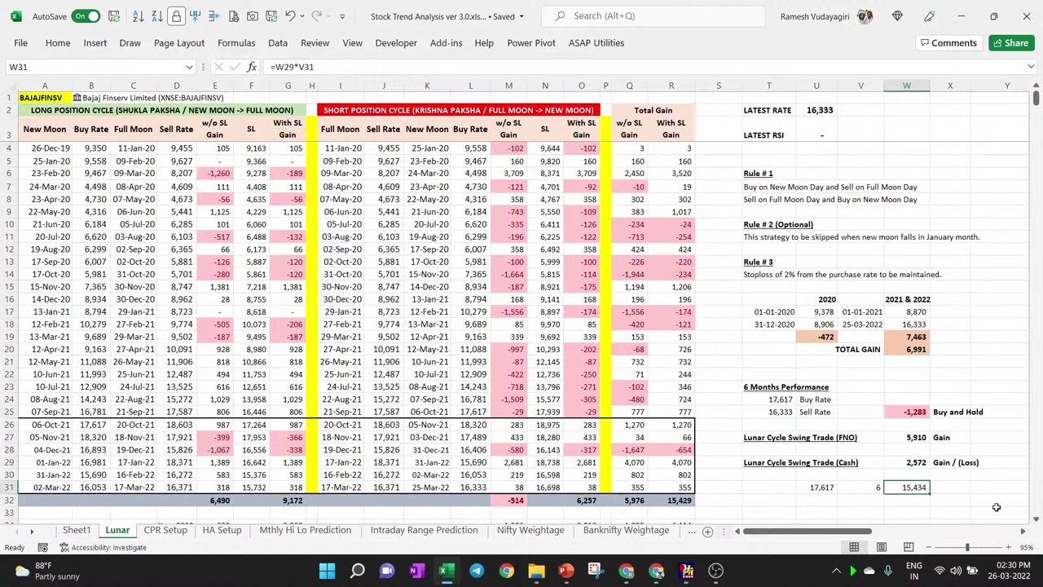
click(870, 487)
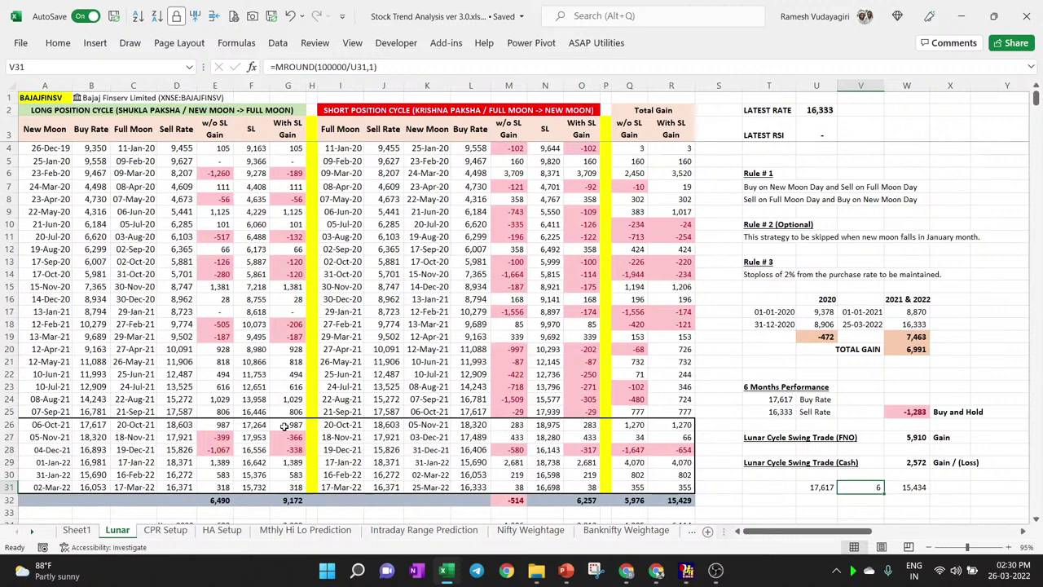
click(218, 451)
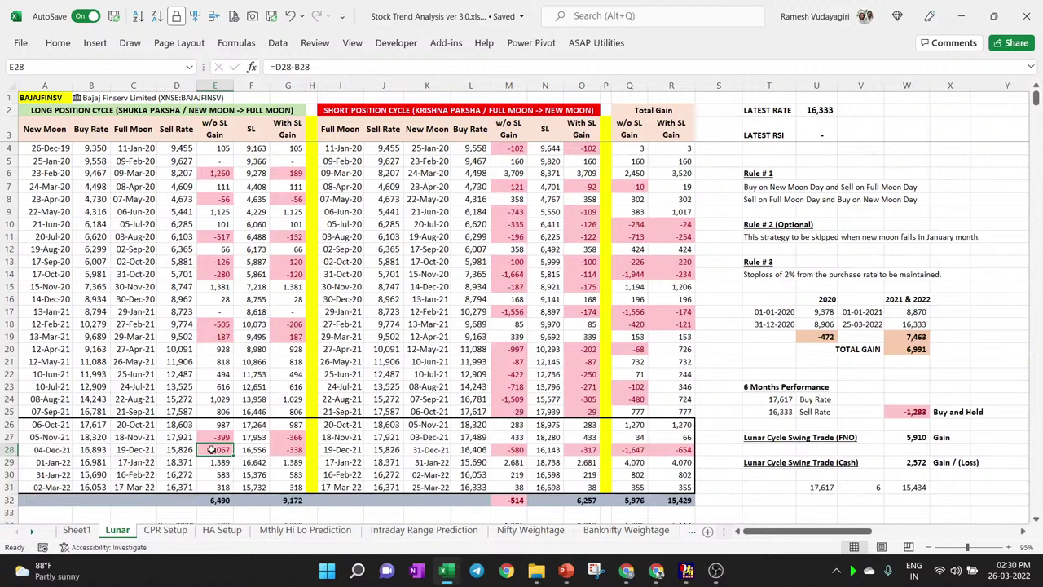
click(280, 448)
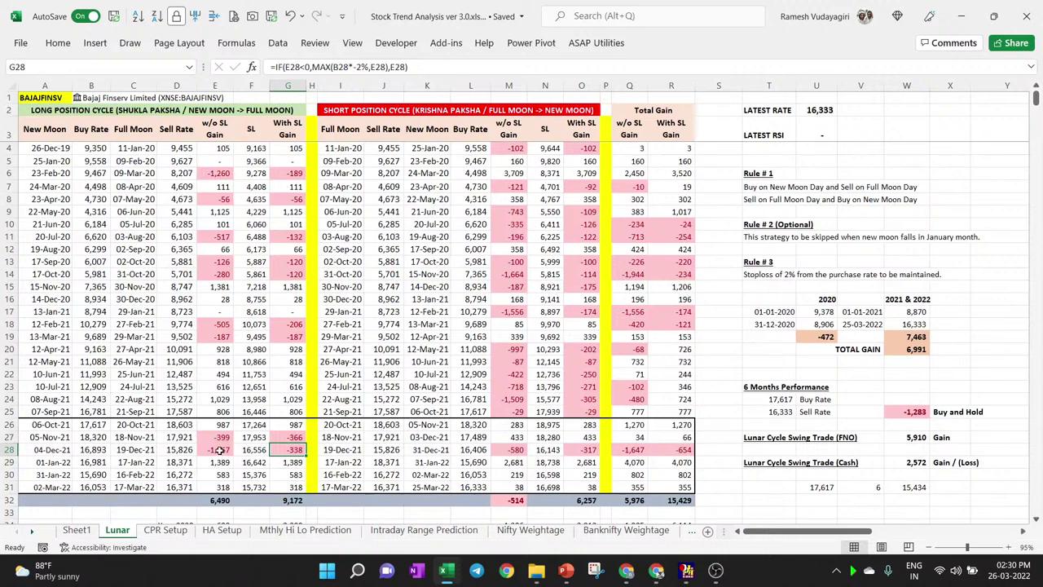
click(216, 173)
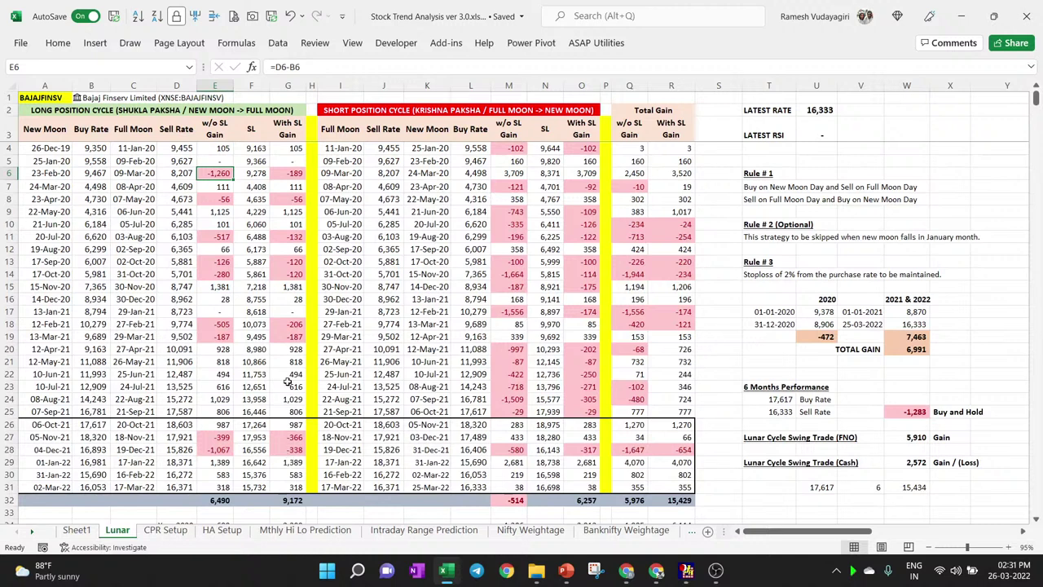
click(54, 98)
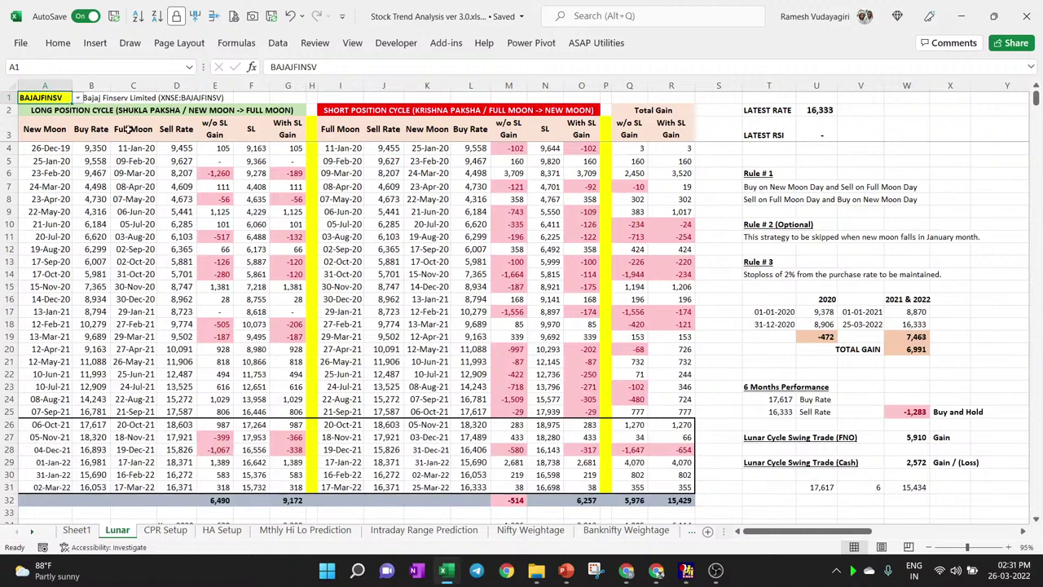
click(79, 99)
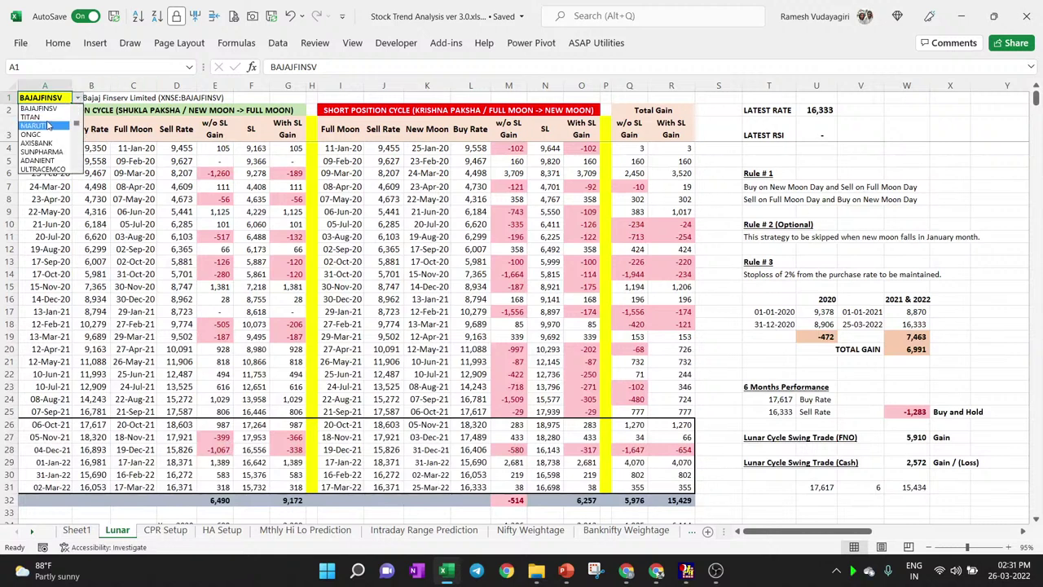
Switch to TITAN, check W31's cash profit, and select long gains E27:E28 and E31
click(42, 118)
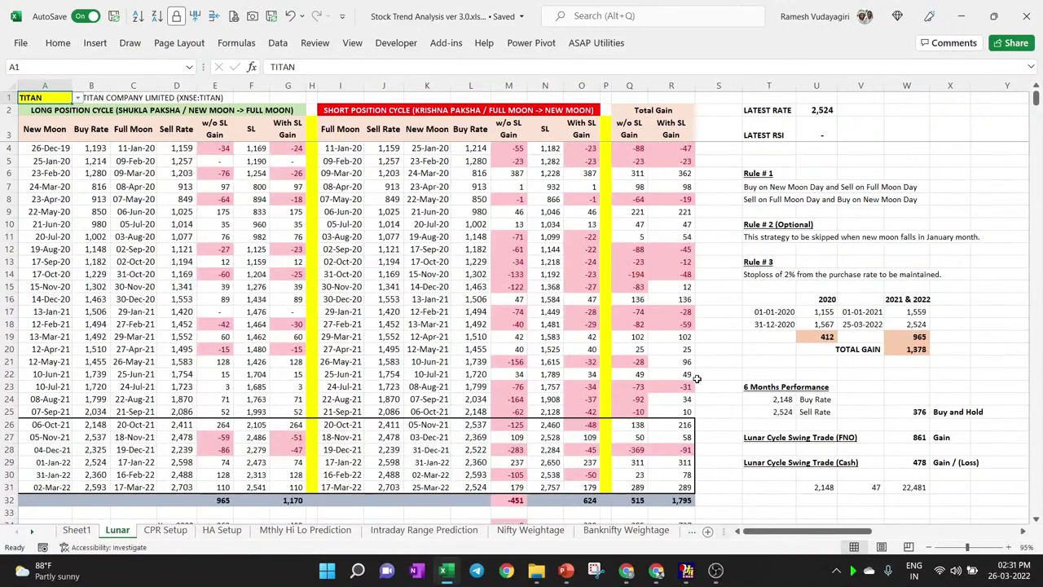
click(907, 487)
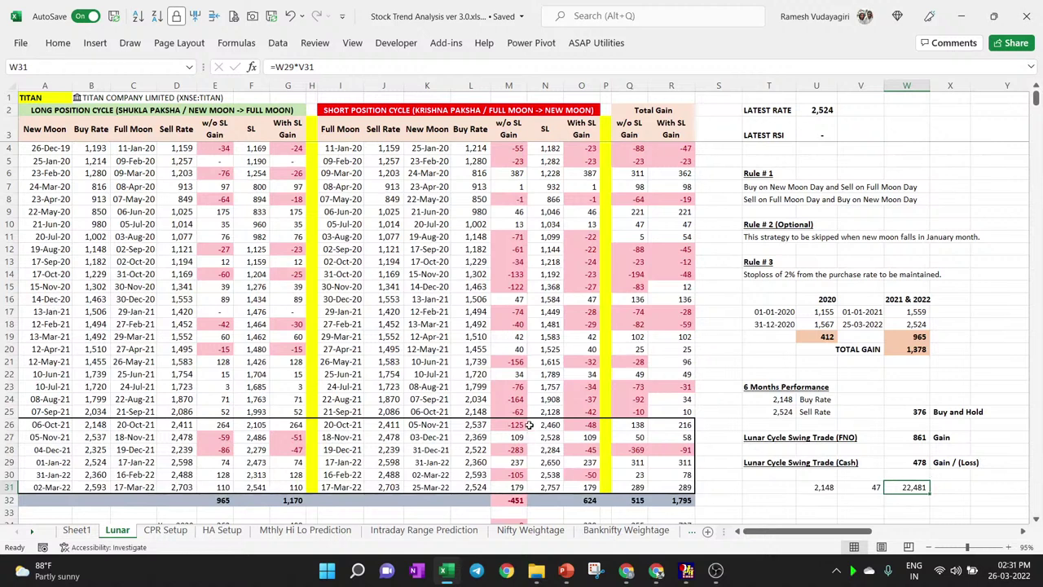
drag(215, 436, 215, 450)
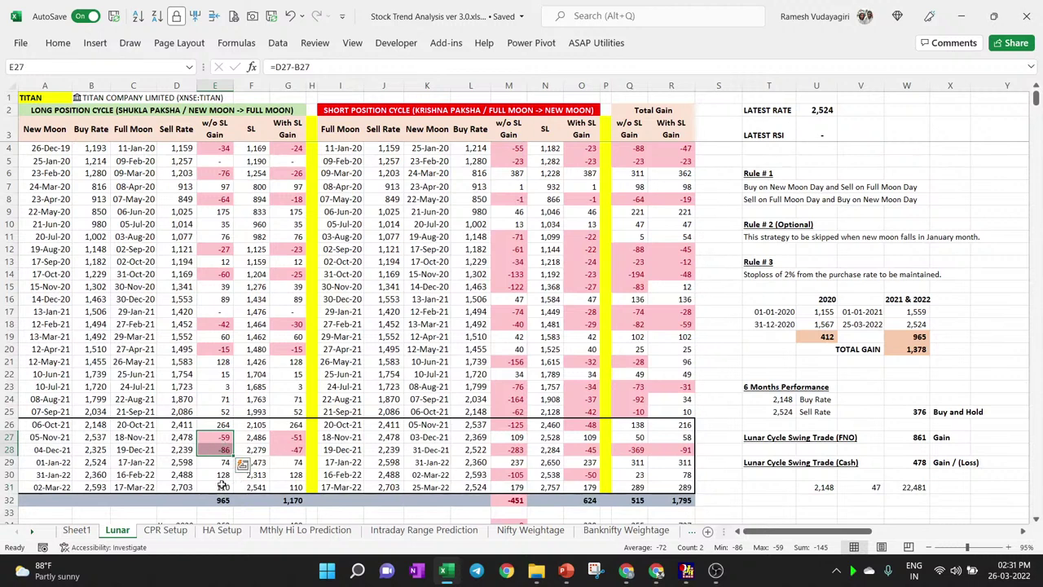
click(222, 485)
Select further losing long gains in column E, then return to start from E4
scroll(243, 462, down, 1)
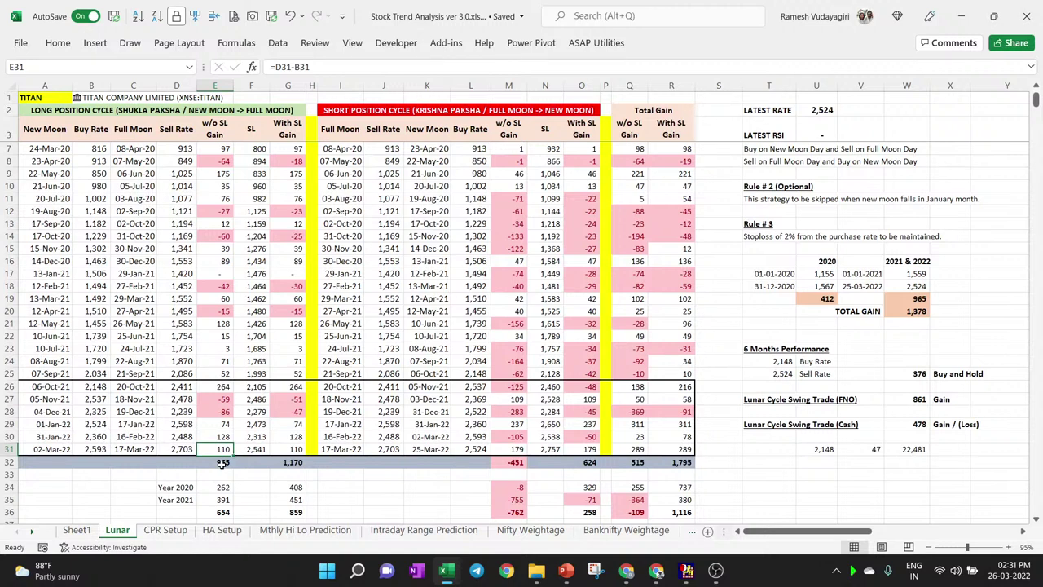
drag(219, 397, 221, 410)
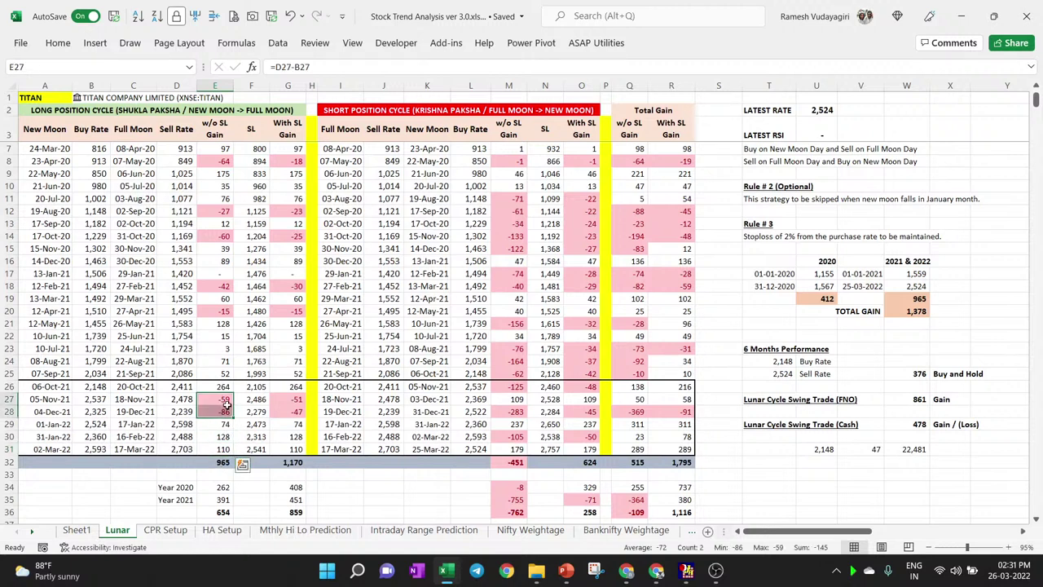
scroll(226, 405, up, 1)
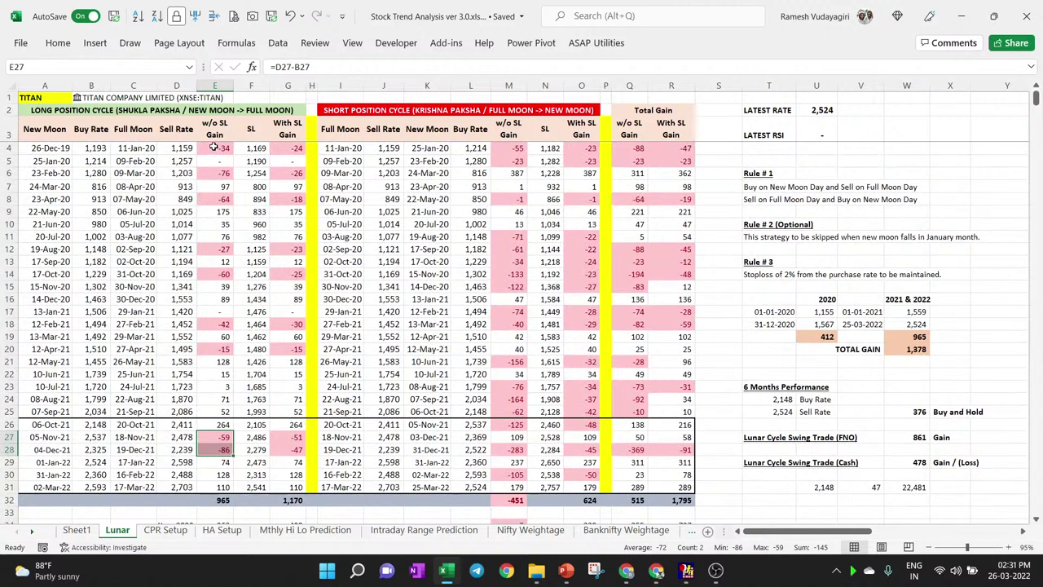
click(214, 147)
ctrl+click(213, 173)
ctrl+click(213, 199)
ctrl+click(220, 248)
ctrl+click(220, 274)
ctrl+click(220, 325)
ctrl+click(217, 348)
ctrl+click(222, 437)
ctrl+click(221, 449)
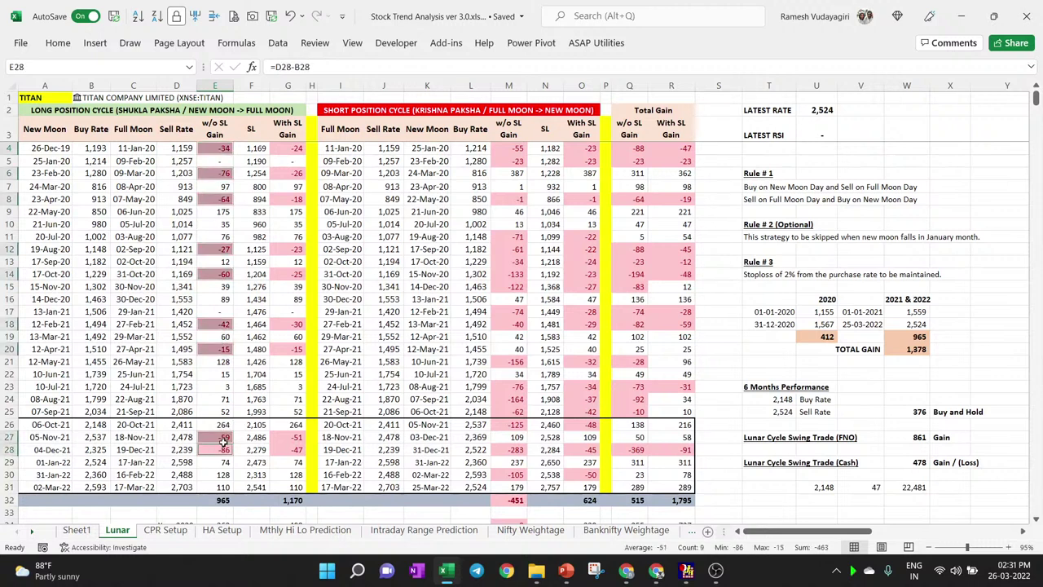
click(912, 98)
text(=9/27)
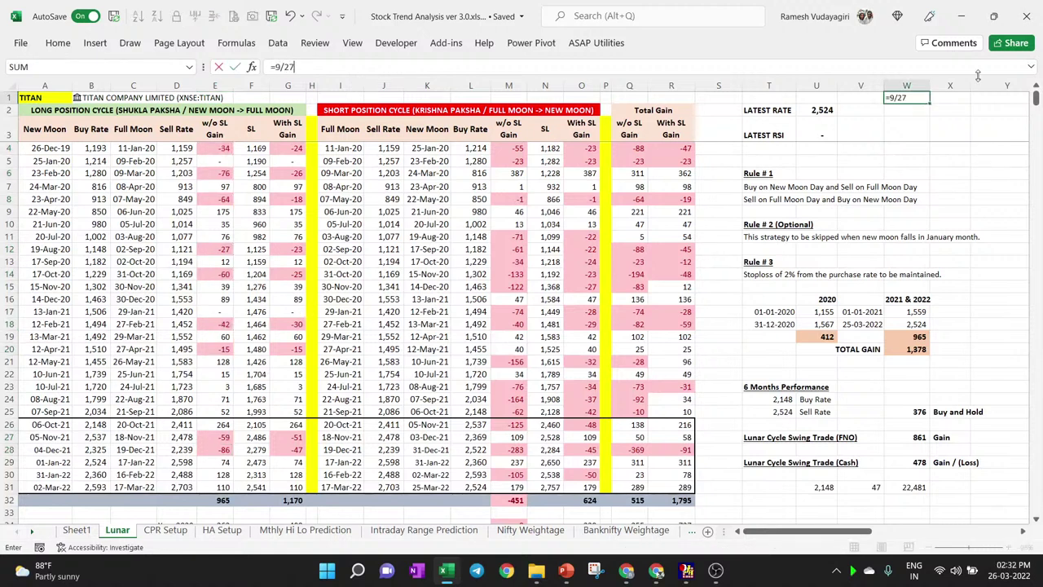
key(ctrl+Return)
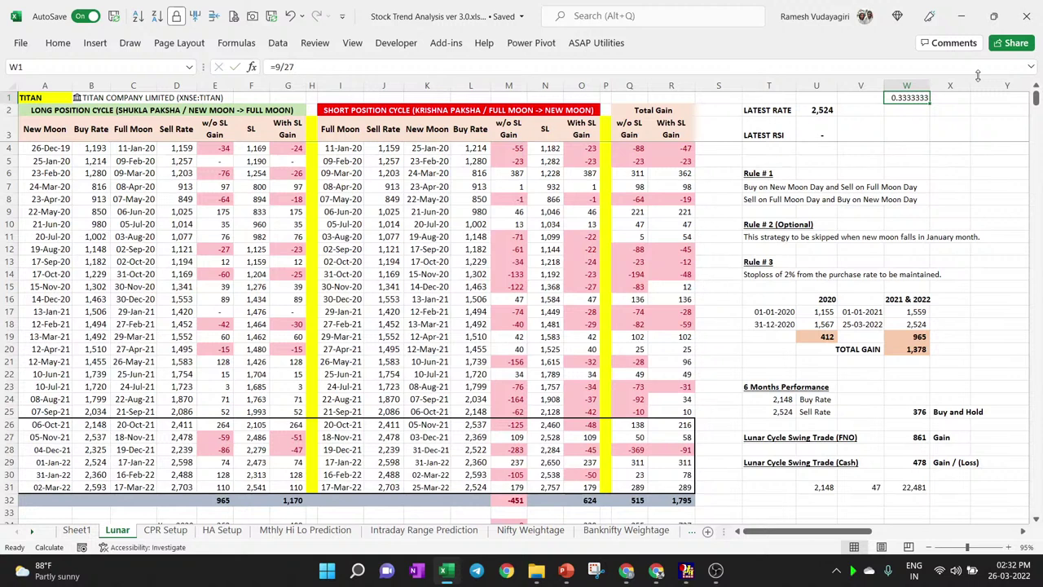
key(F9)
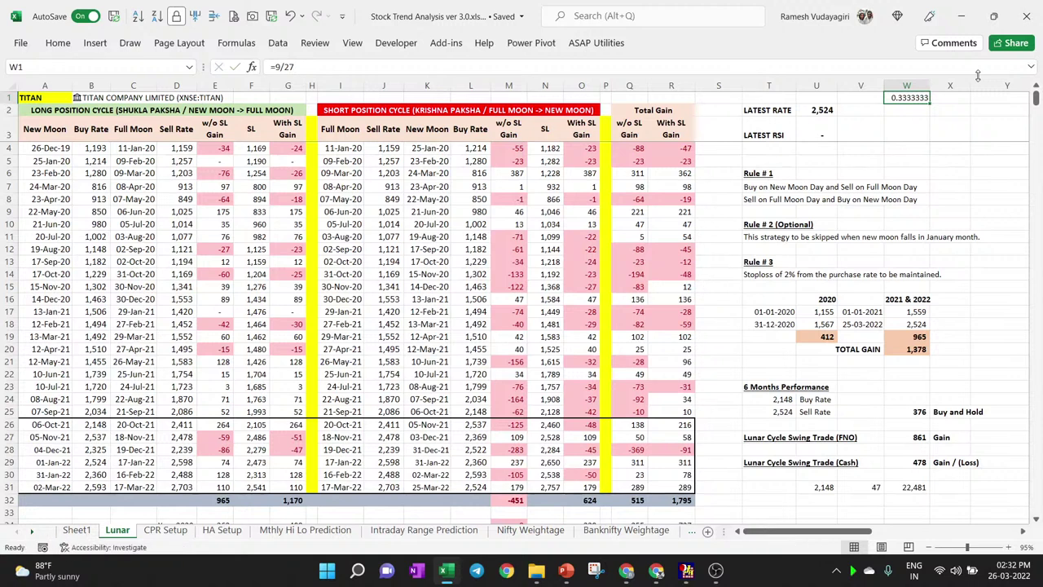